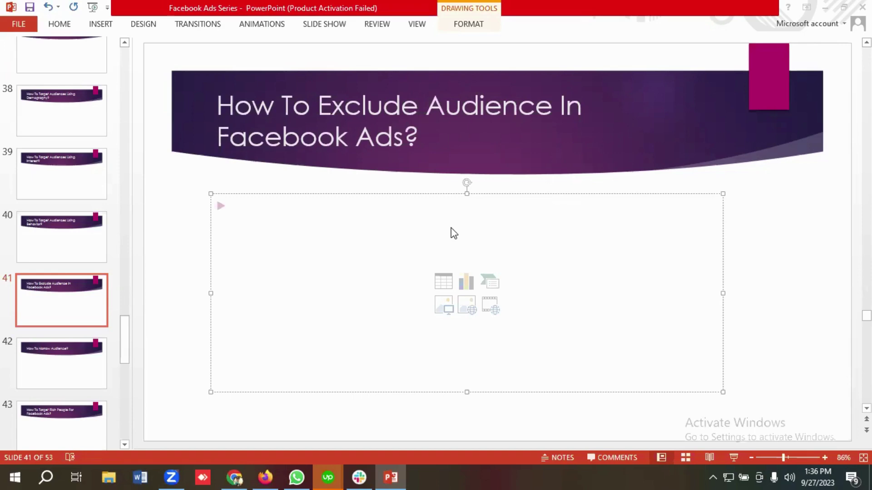
- Switch from the PowerPoint slide to Facebook Ads Manager in Firefox
left_click(266, 477)
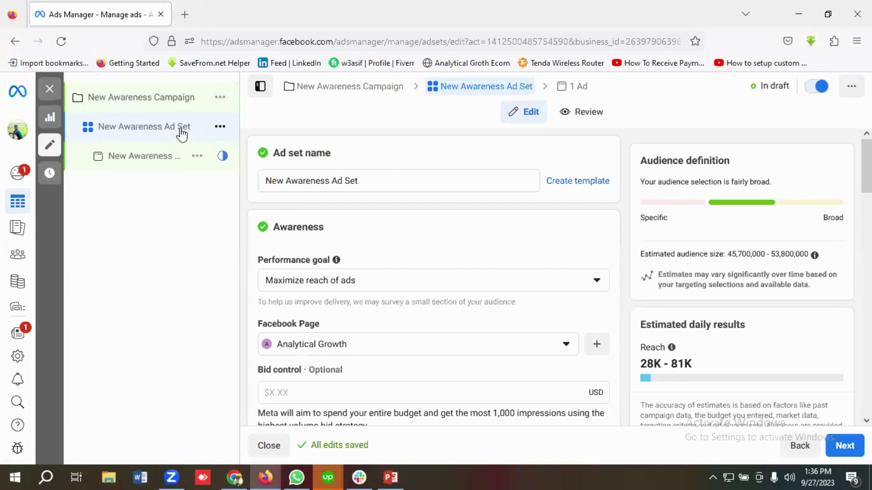
- Scroll to the ad set's Audience section and focus the empty Detailed targeting search box
scroll(424, 254, "down", 3)
scroll(424, 254, "down", 12)
scroll(426, 257, "down", 6)
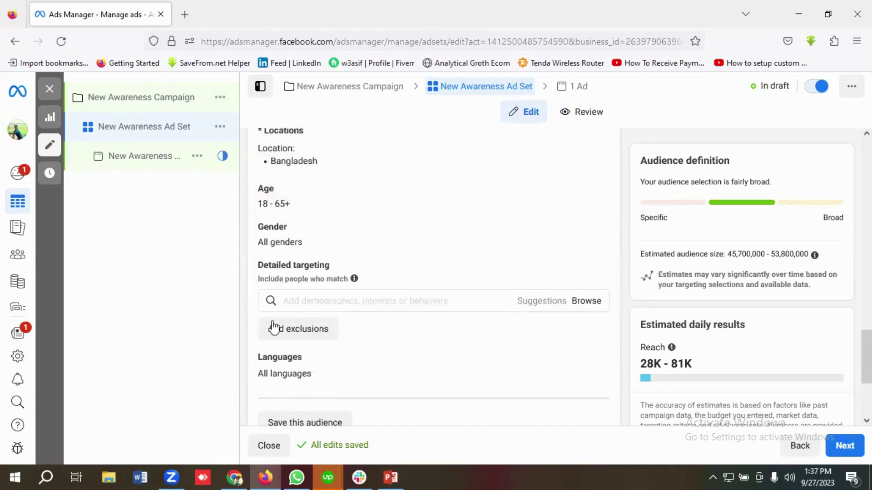
left_click(330, 301)
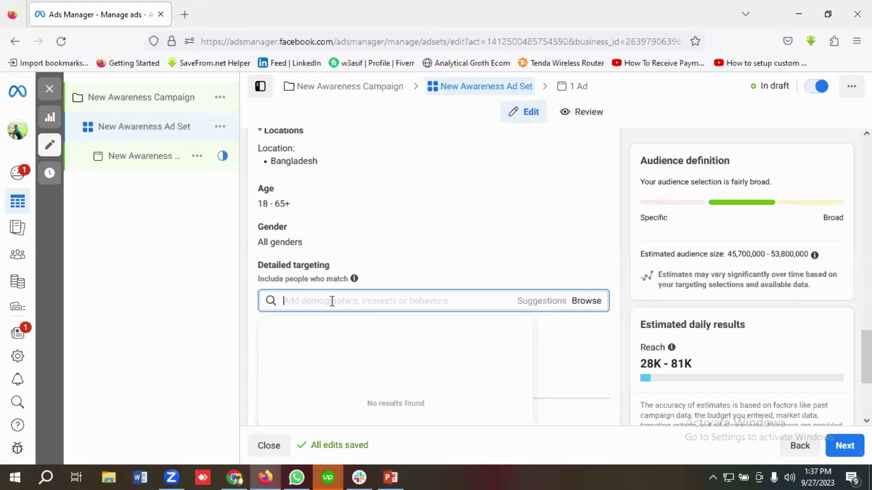
- Include Search engine marketing, Social media marketing, Online advertising, Advertising, Digital marketing and Pay per click interests
type("s")
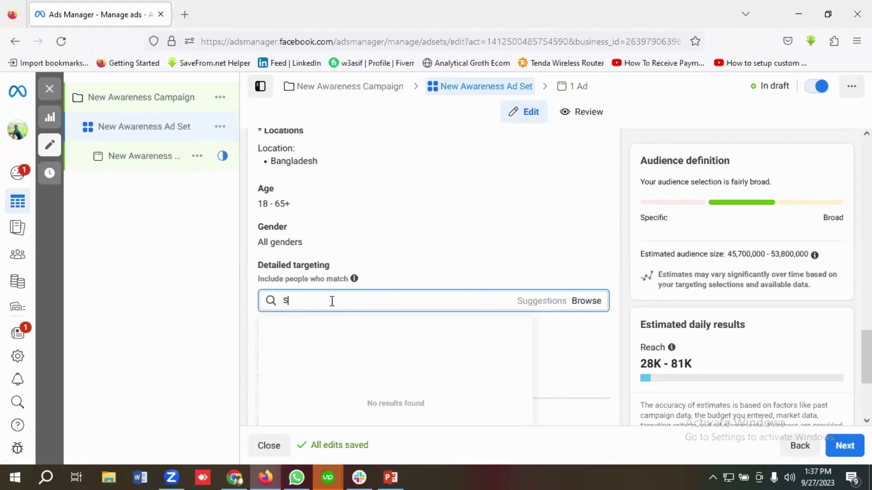
type("earch Eng")
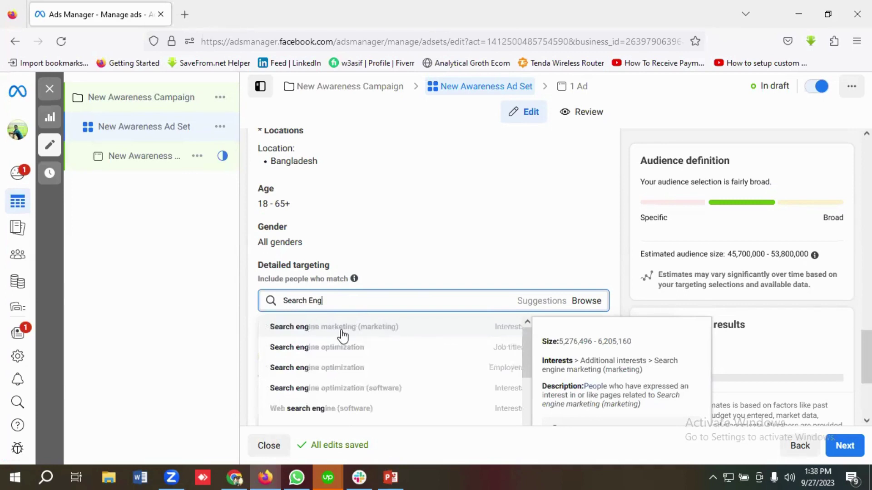
left_click(319, 337)
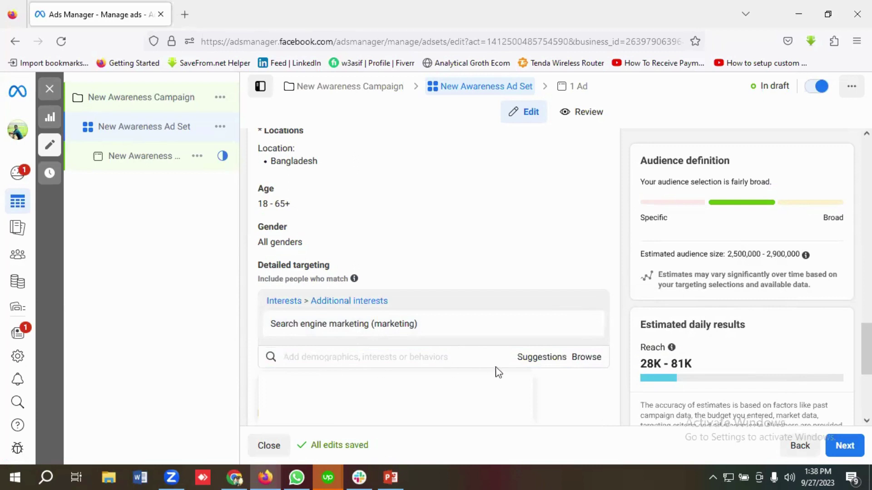
left_click(534, 362)
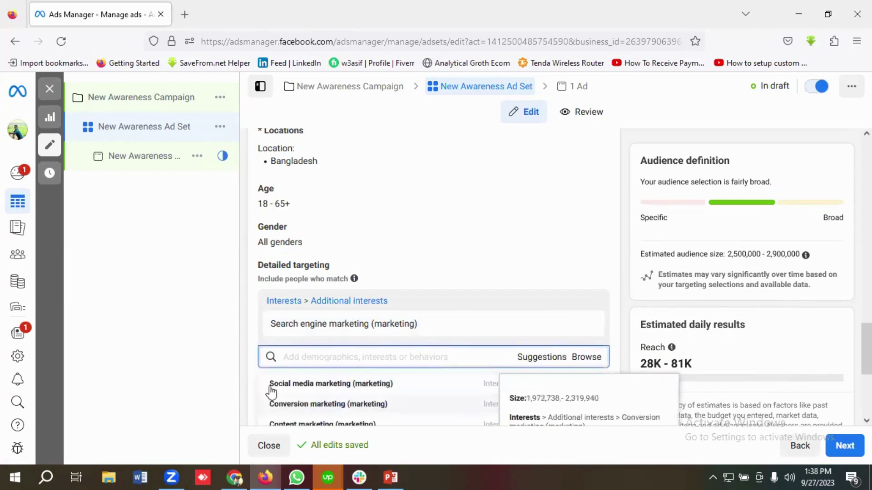
left_click(315, 390)
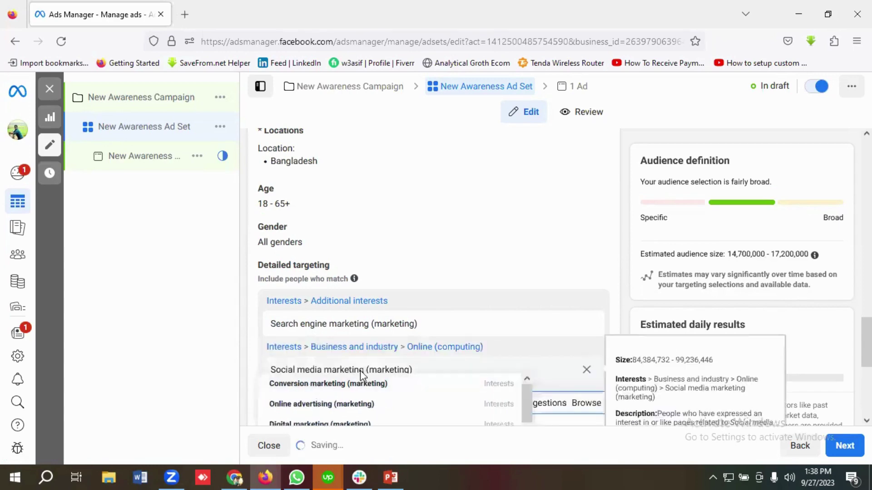
left_click(308, 401)
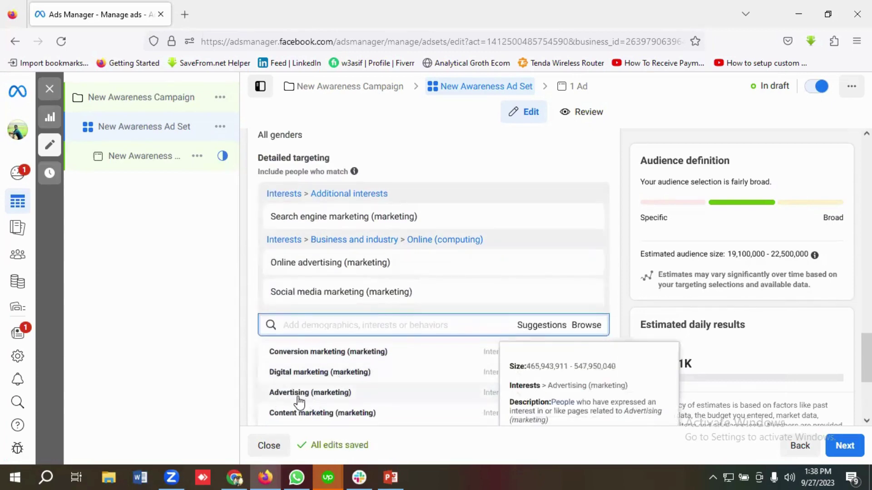
left_click(300, 397)
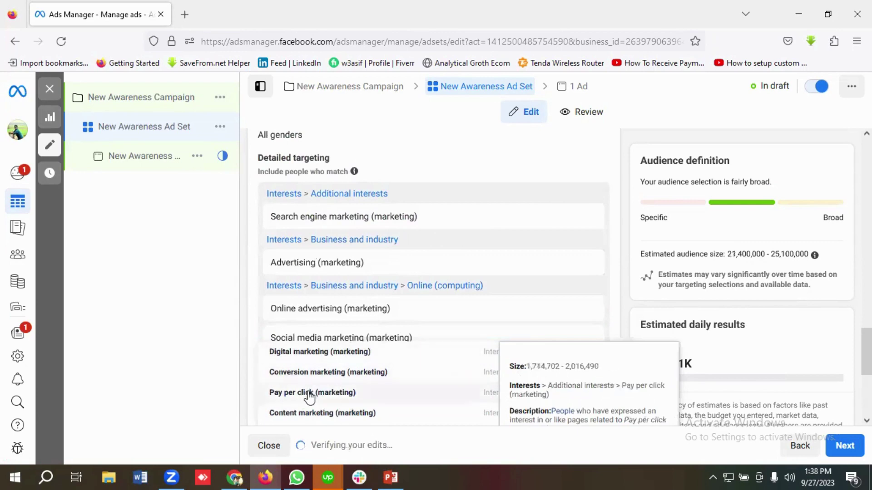
left_click(309, 396)
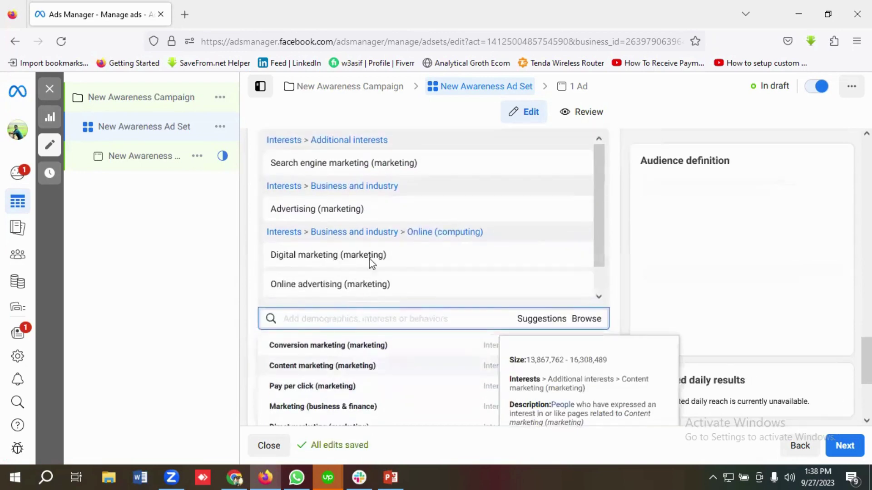
left_click(305, 386)
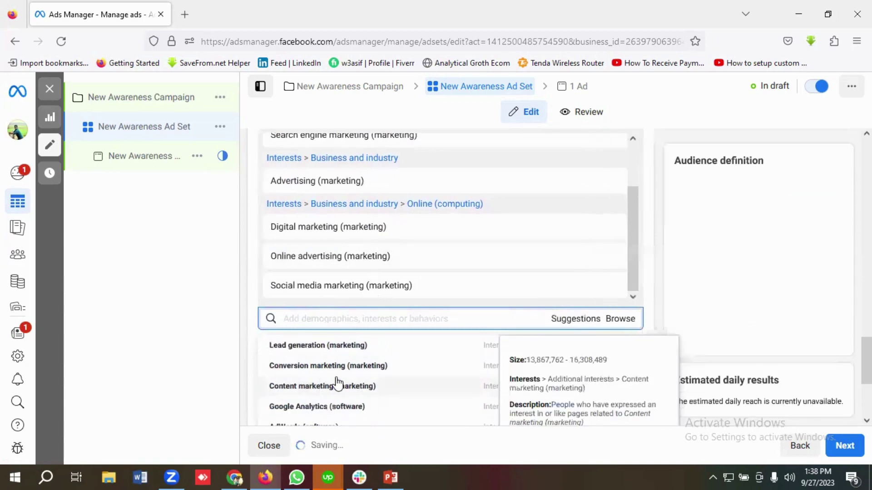
- Include Google Analytics, AdWords and Web analytics interests and close the suggestions list
scroll(327, 381, "down", 2)
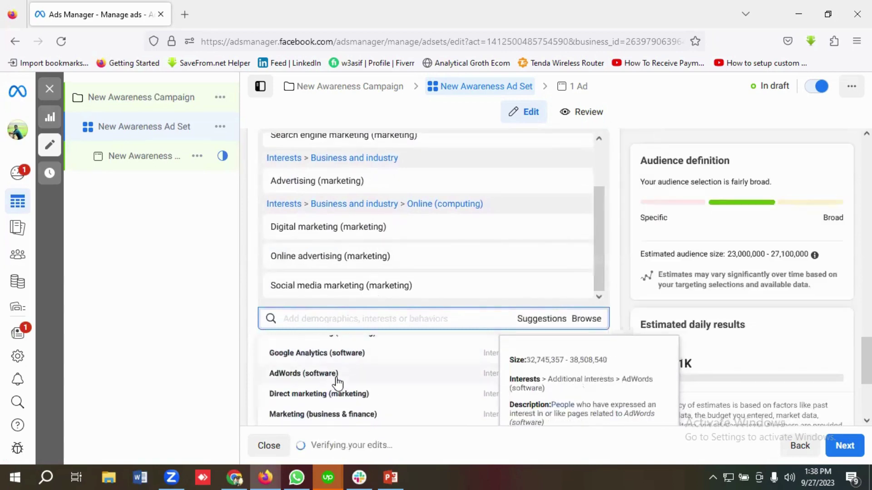
left_click(318, 357)
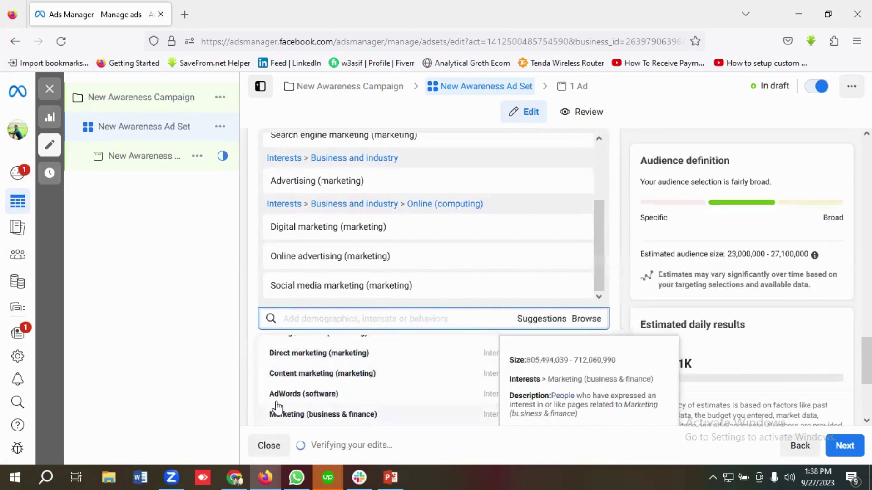
left_click(282, 395)
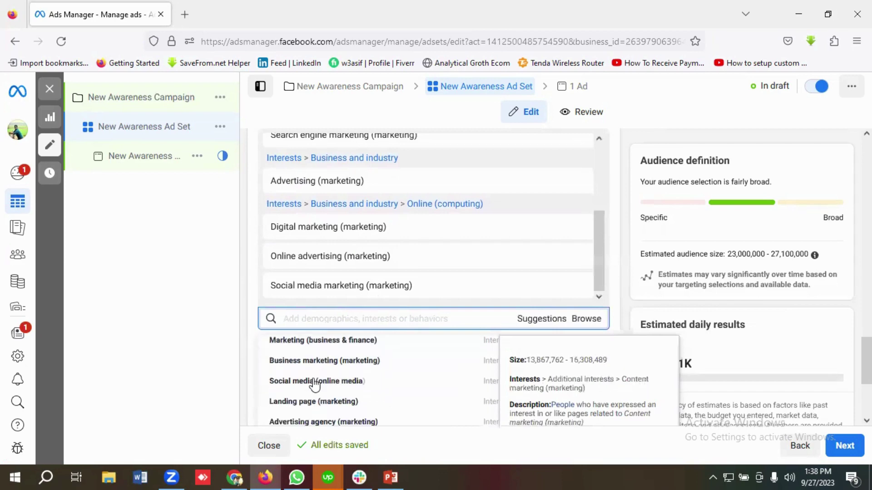
scroll(319, 383, "down", 5)
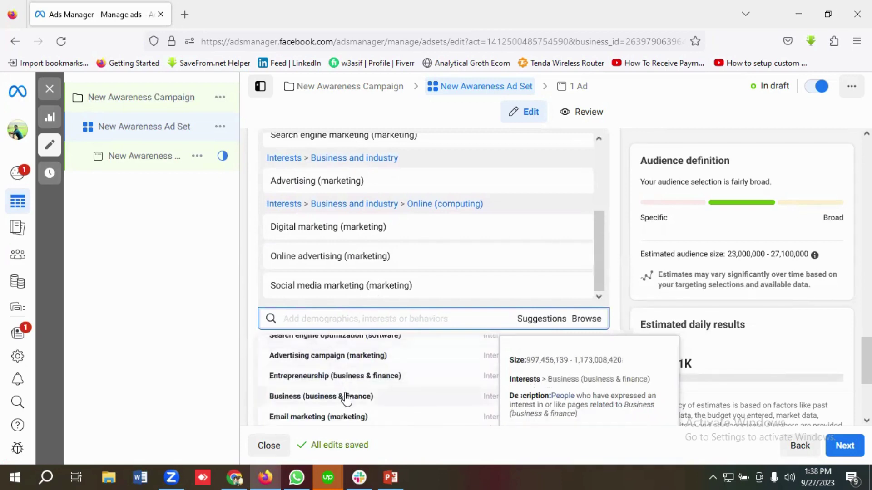
scroll(344, 393, "down", 2)
scroll(345, 396, "up", 3)
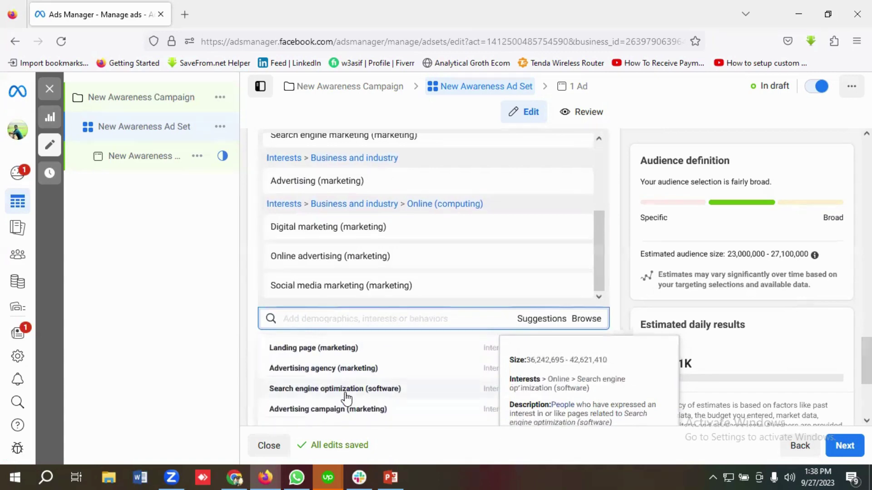
scroll(347, 398, "up", 2)
scroll(347, 398, "down", 5)
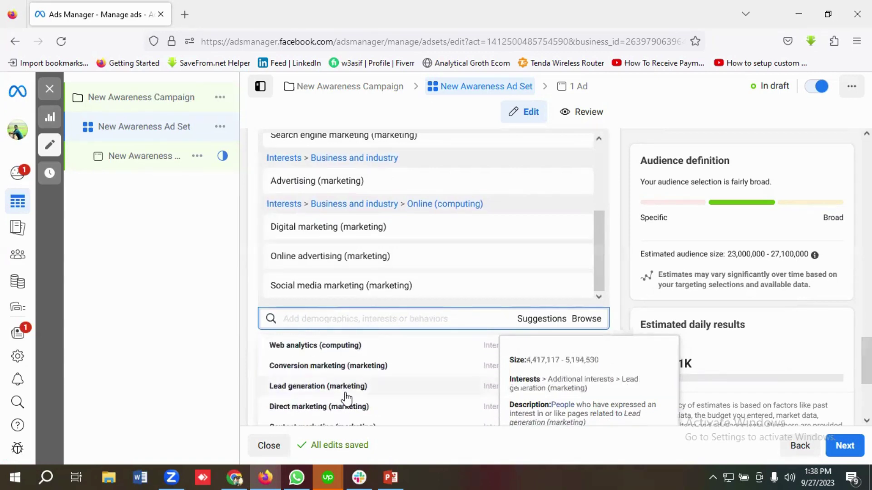
left_click(298, 346)
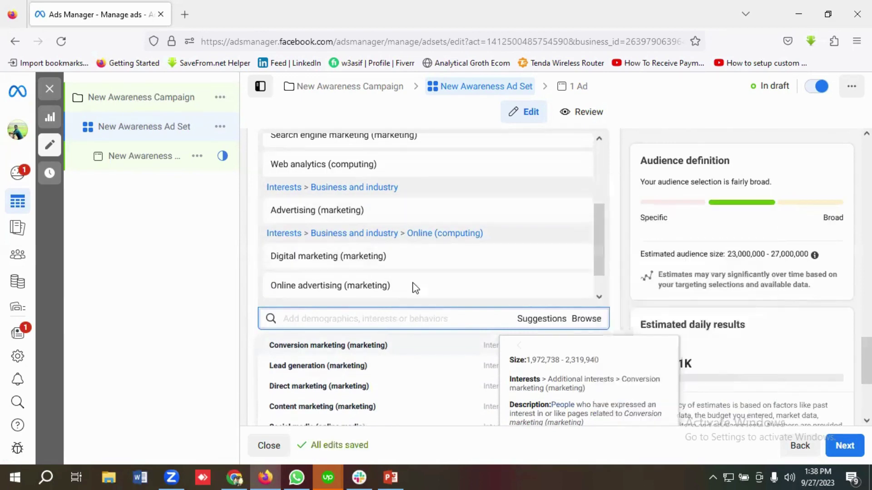
scroll(415, 286, "up", 2)
scroll(376, 259, "down", 2)
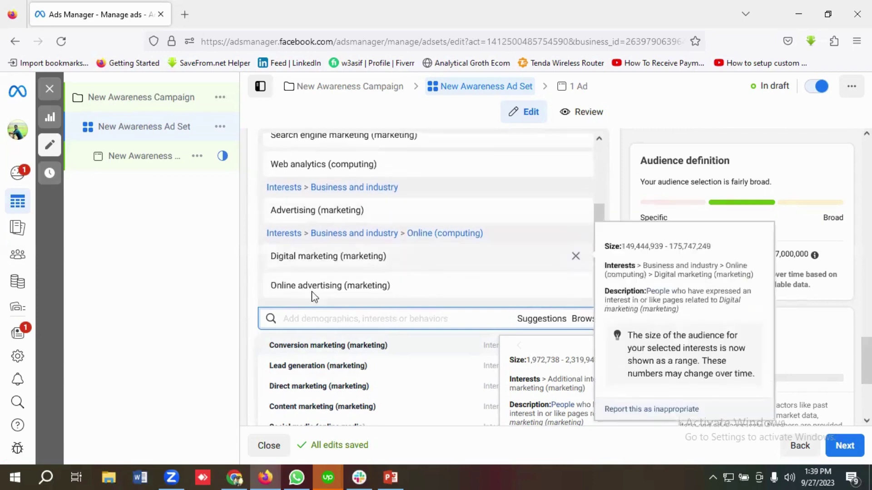
left_click(243, 315)
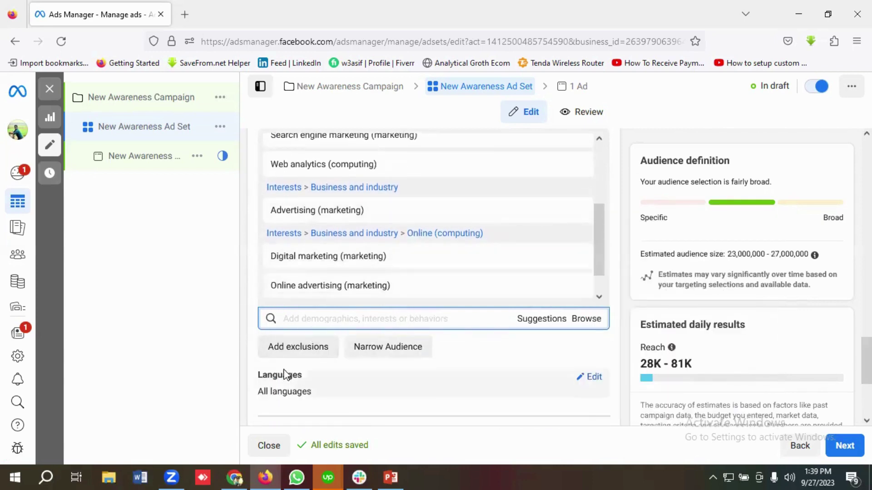
- Add an exclusion for Search engine optimization (software), found by searching 'Search En'
left_click(318, 350)
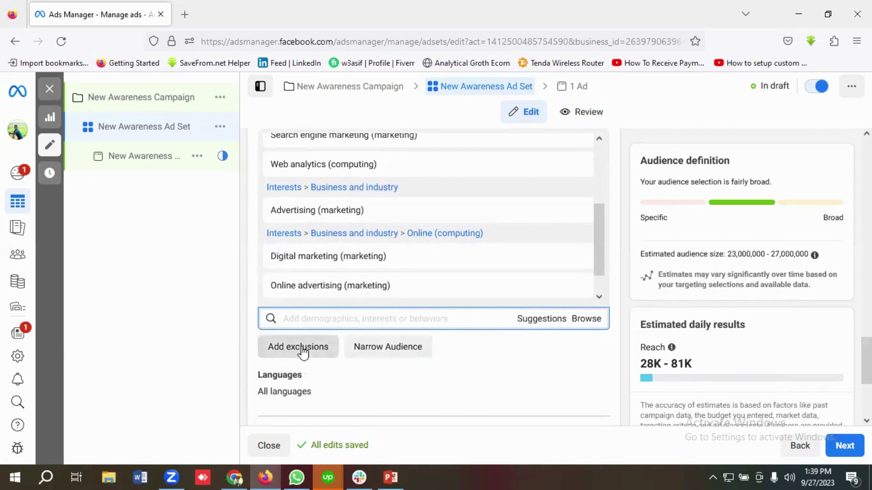
scroll(427, 363, "down", 2)
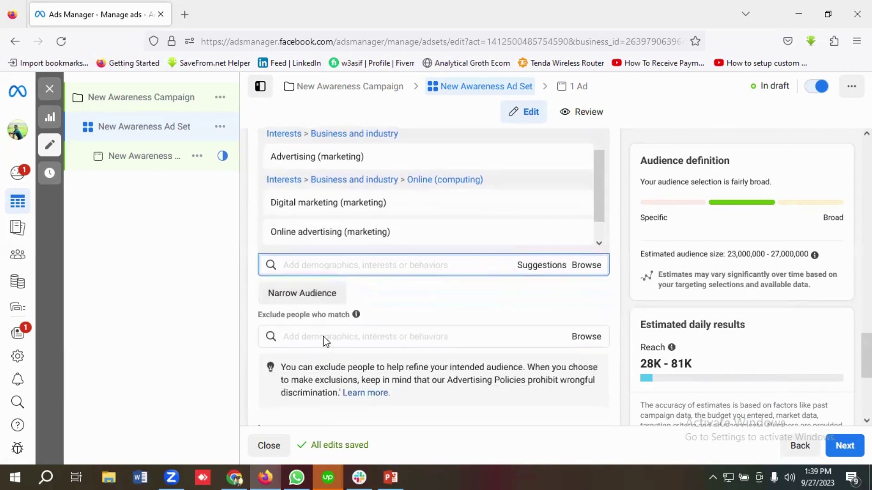
left_click(324, 336)
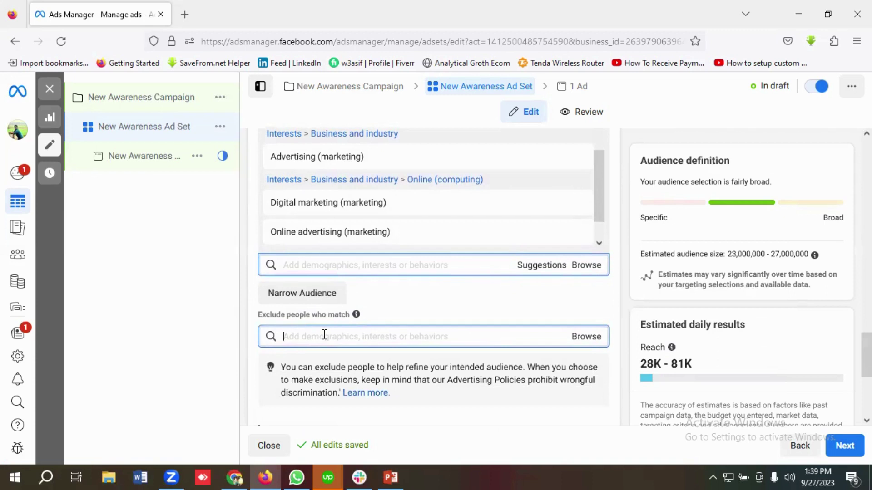
type("Search En")
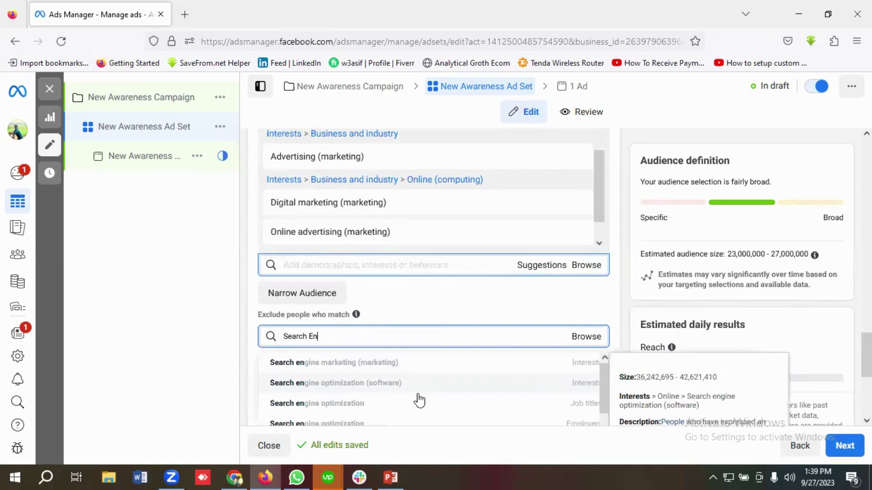
left_click(306, 384)
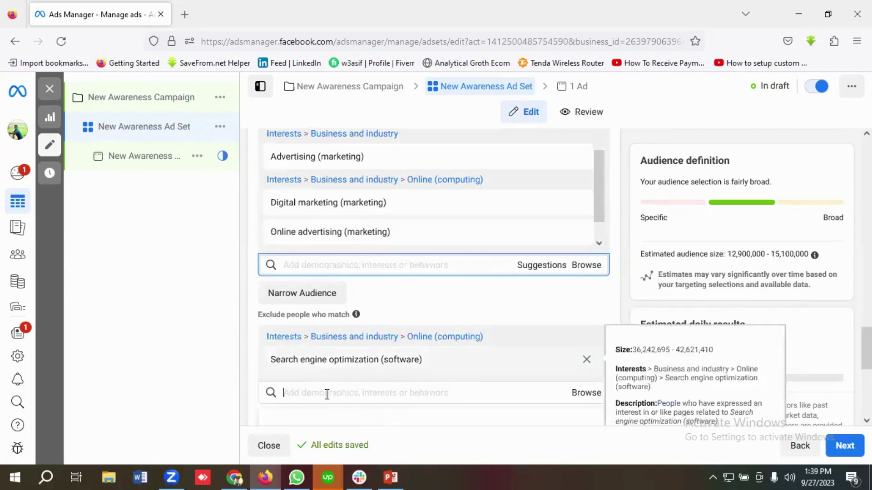
- Remove Digital marketing (marketing) from the included interests, narrowing the audience to 11.5–13.5 million
scroll(334, 380, "up", 3)
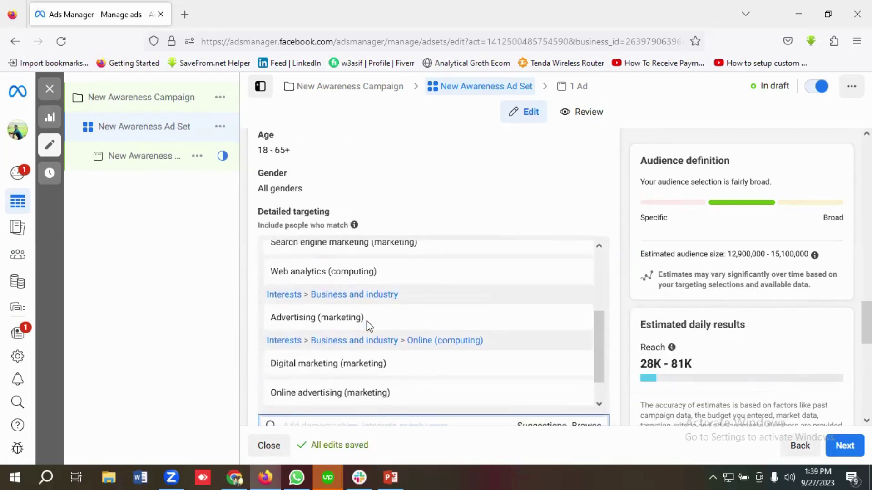
scroll(367, 320, "up", 2)
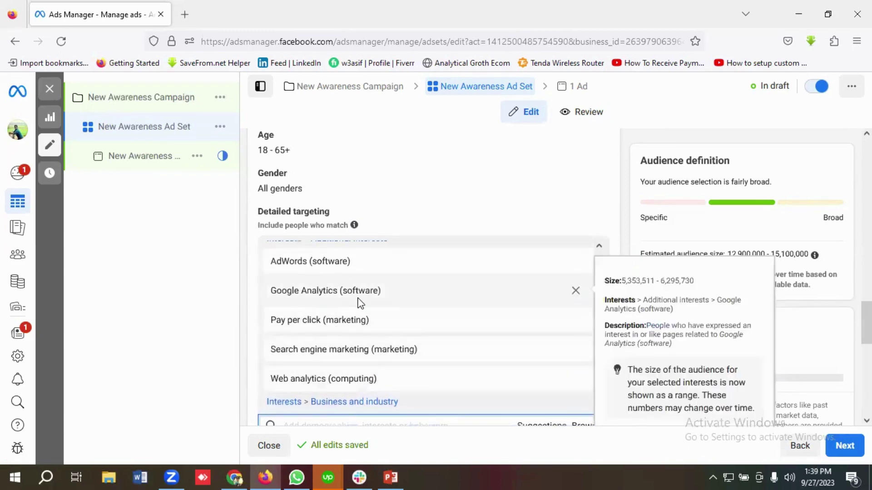
scroll(355, 304, "up", 1)
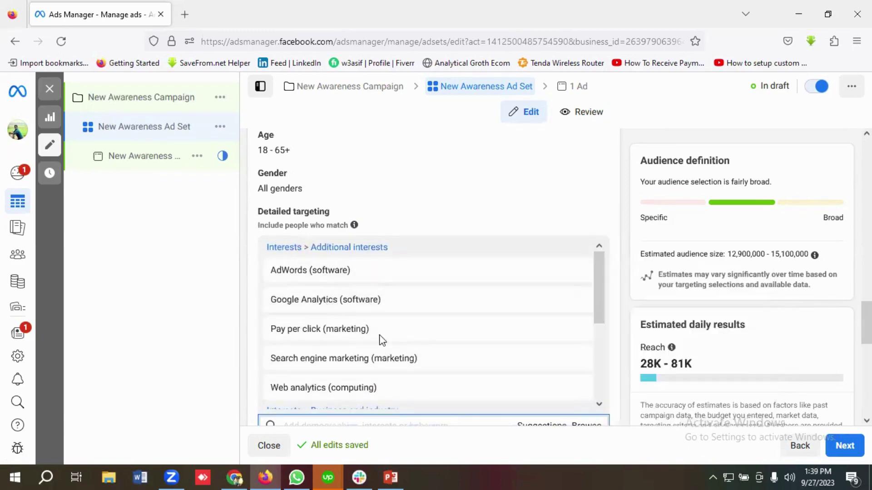
scroll(363, 304, "down", 1)
scroll(417, 299, "down", 4)
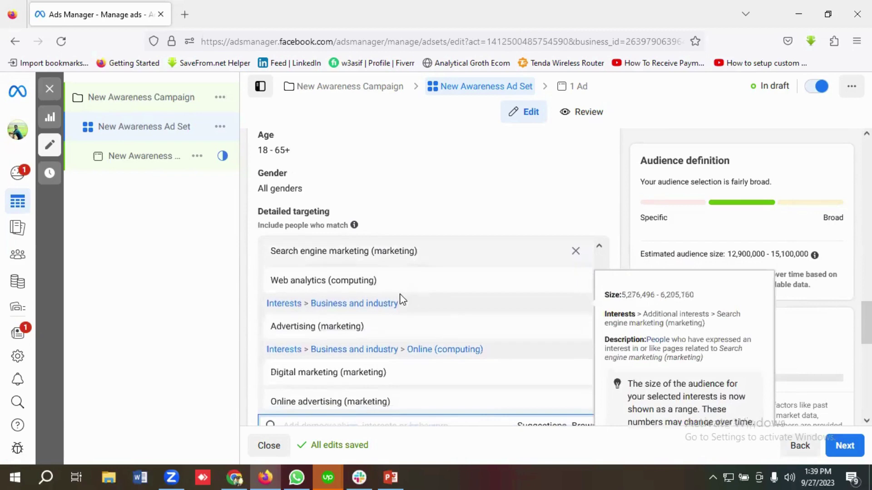
scroll(422, 294, "down", 2)
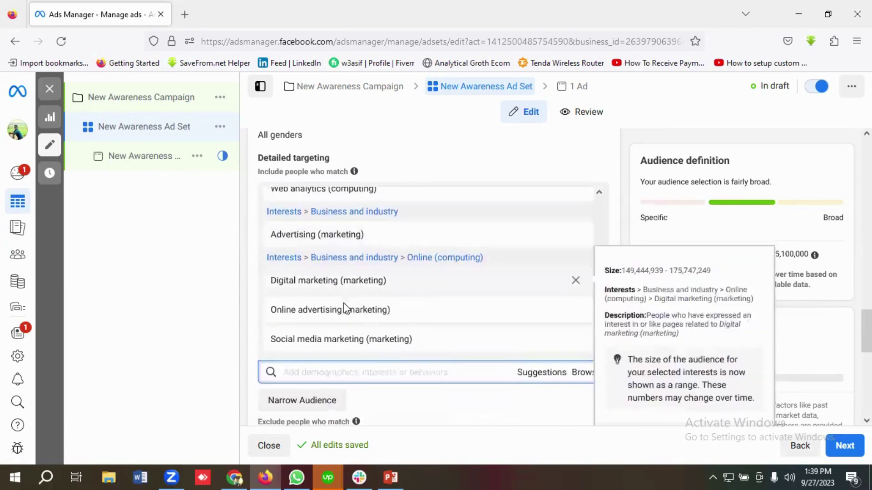
left_click(575, 281)
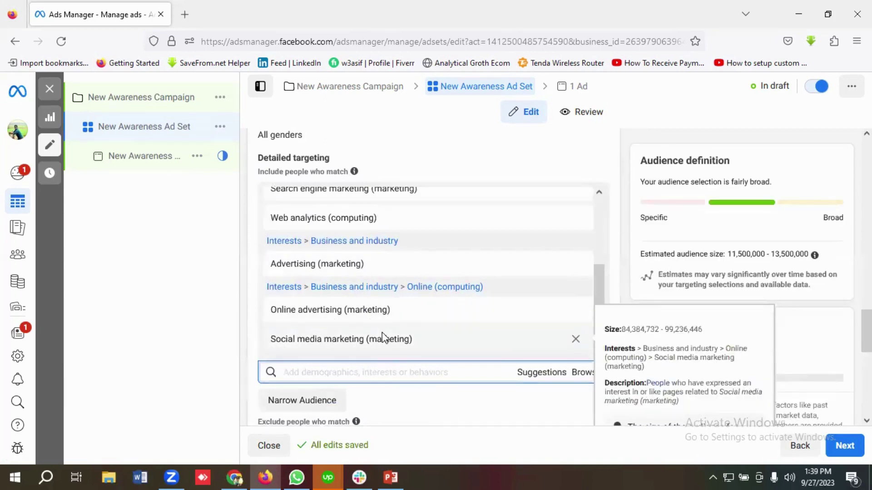
scroll(363, 327, "up", 3)
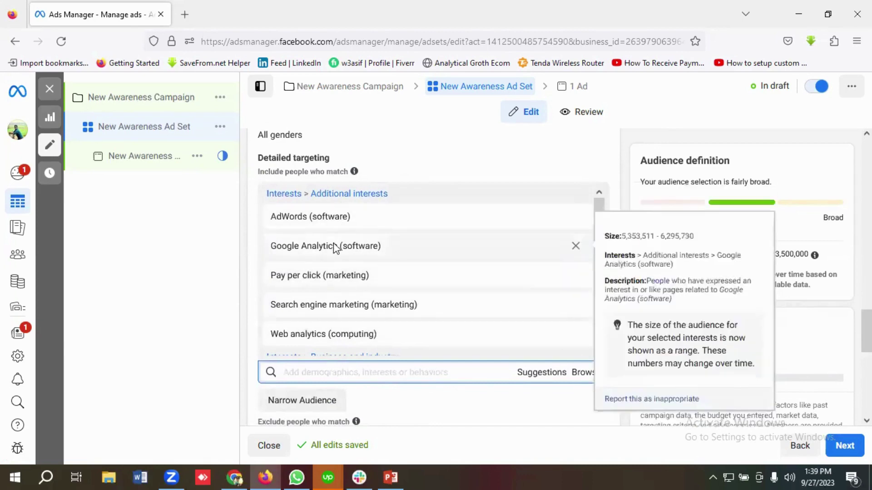
scroll(304, 253, "down", 3)
scroll(304, 253, "down", 4)
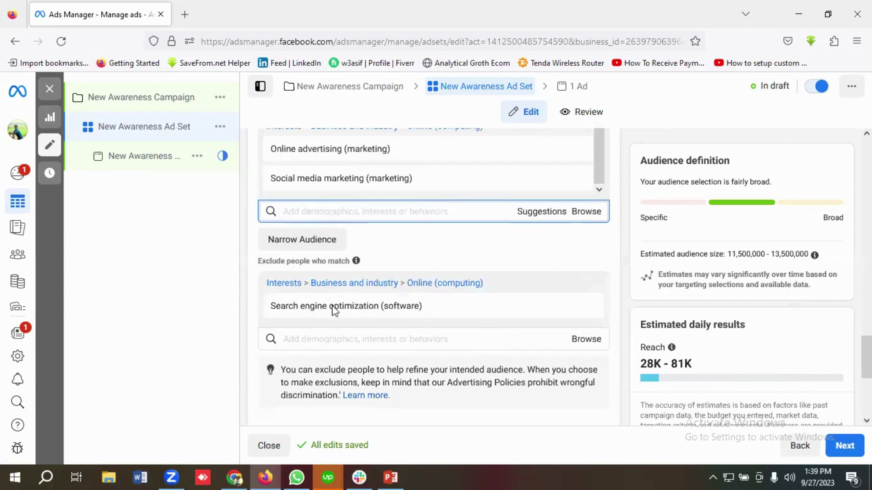
mouse_move(408, 323)
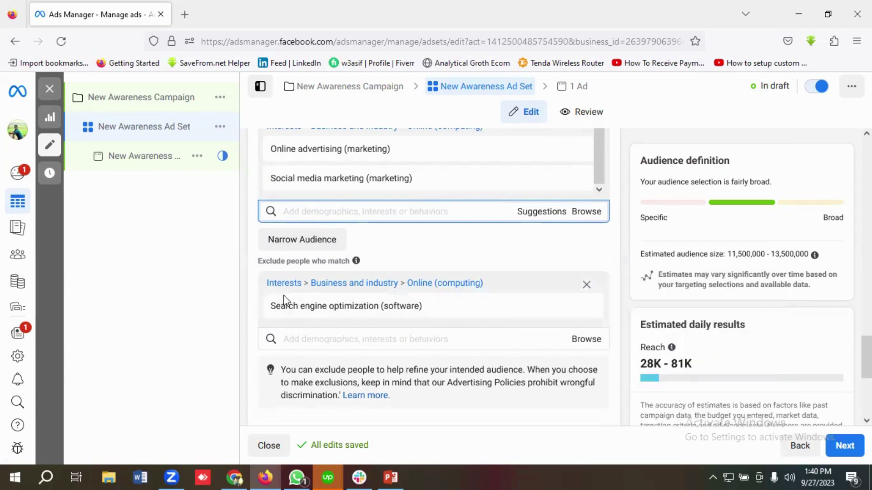
scroll(314, 292, "down", 2)
scroll(313, 295, "up", 4)
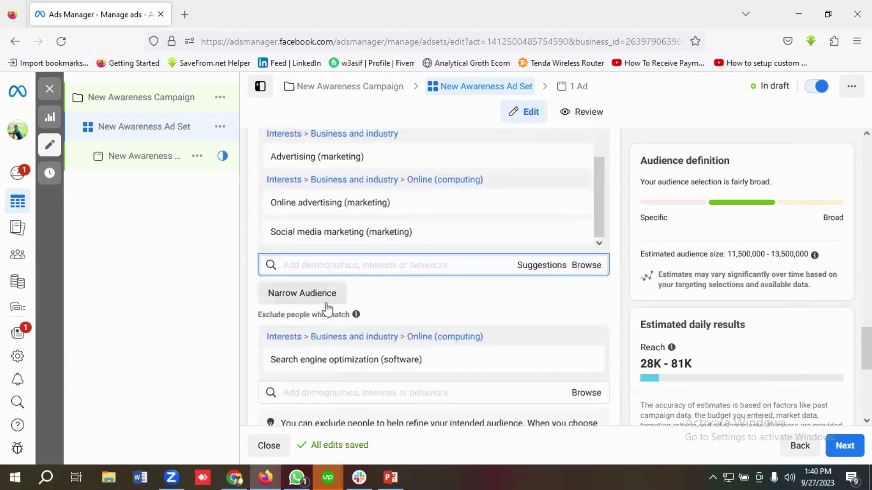